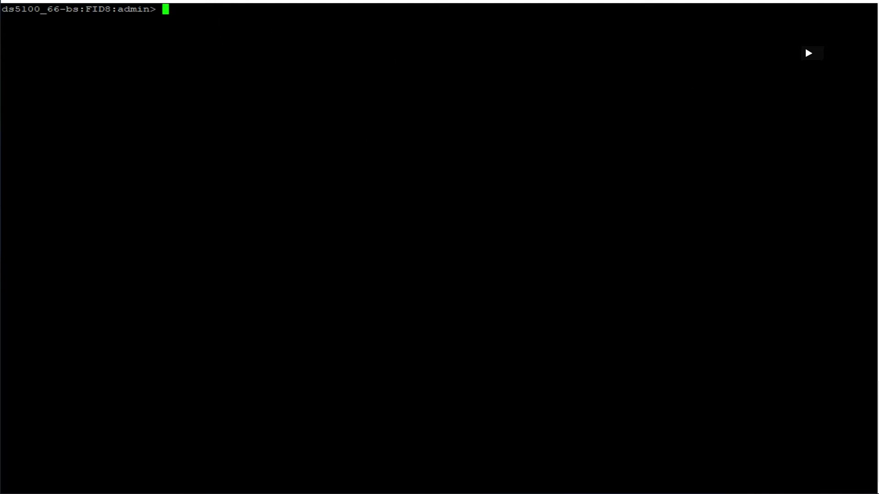
pyautogui.write('fo')
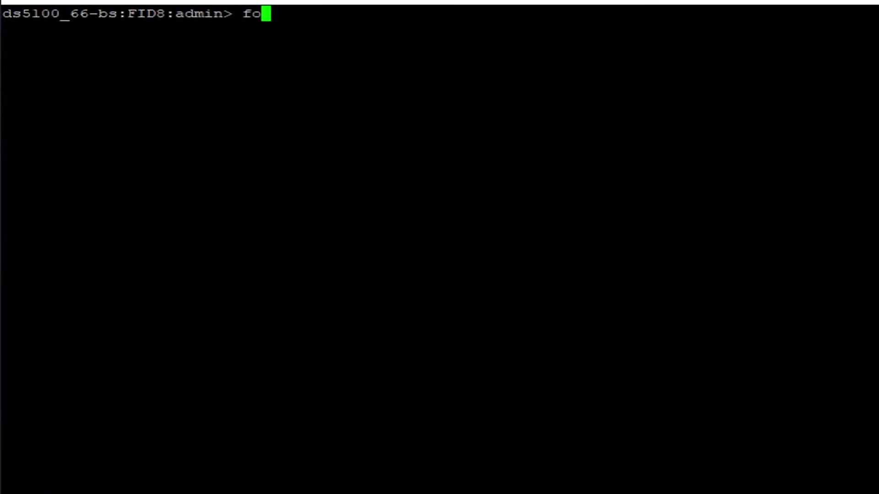
pyautogui.write('s')
pyautogui.write('c')
pyautogui.write('on')
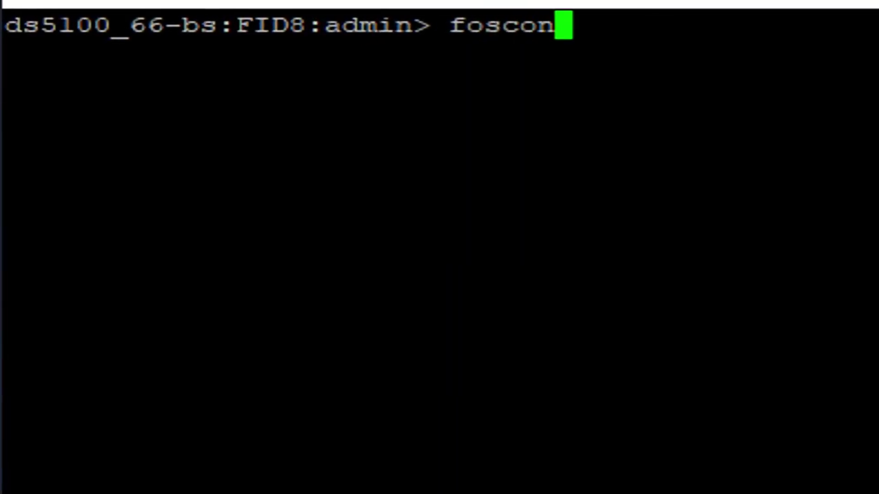
pyautogui.write('fig --')
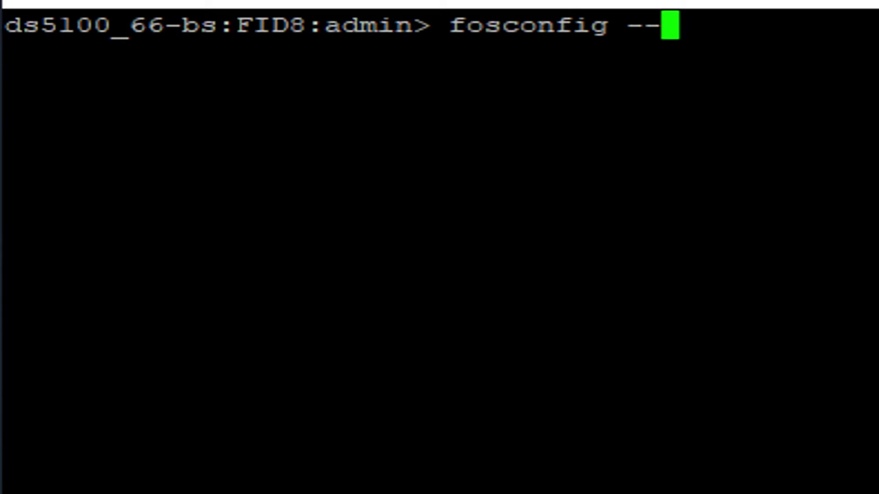
pyautogui.write('show')
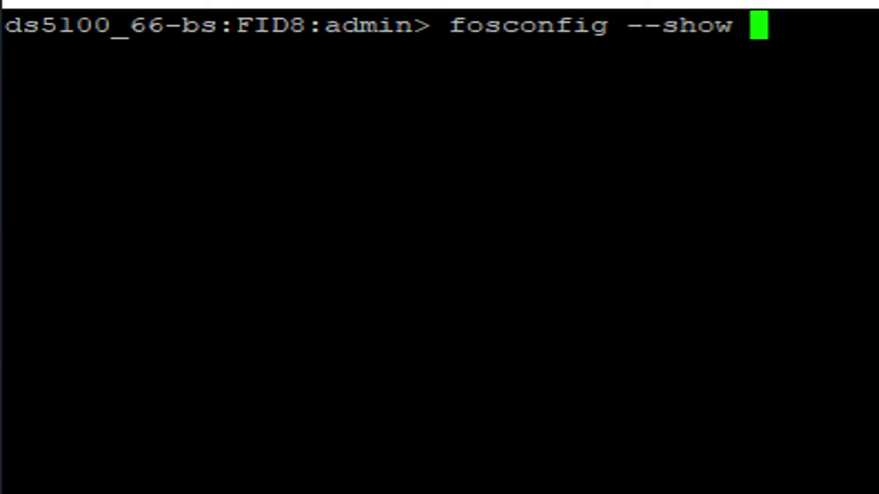
# Run fosconfig --show and lscfg --show to confirm Virtual Fabric and FIDs 8 and 66.
pyautogui.press('Return')
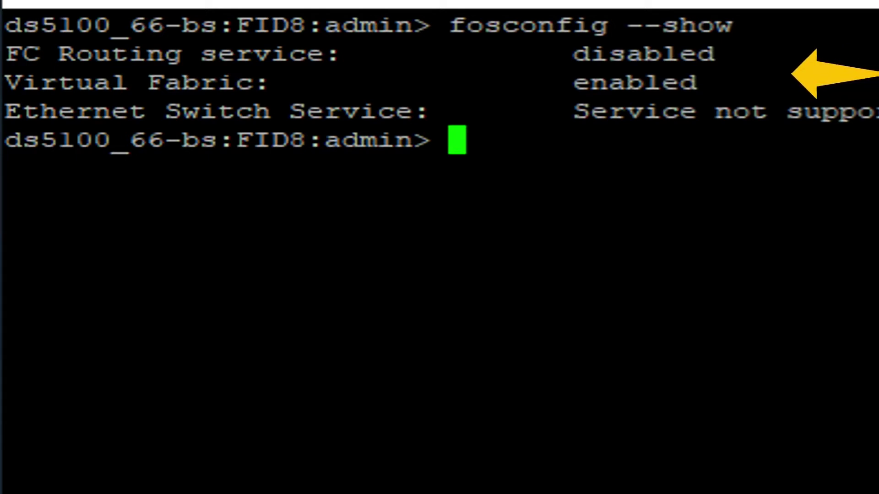
pyautogui.write('lscfg ')
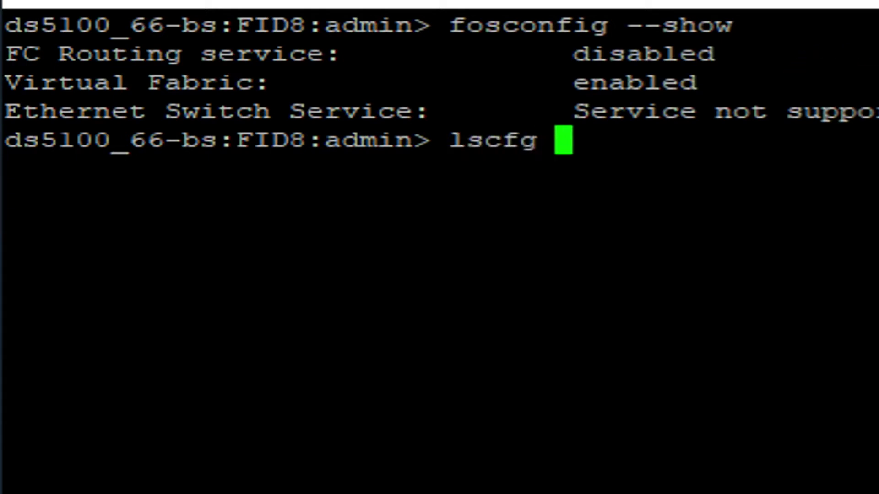
pyautogui.write('--show')
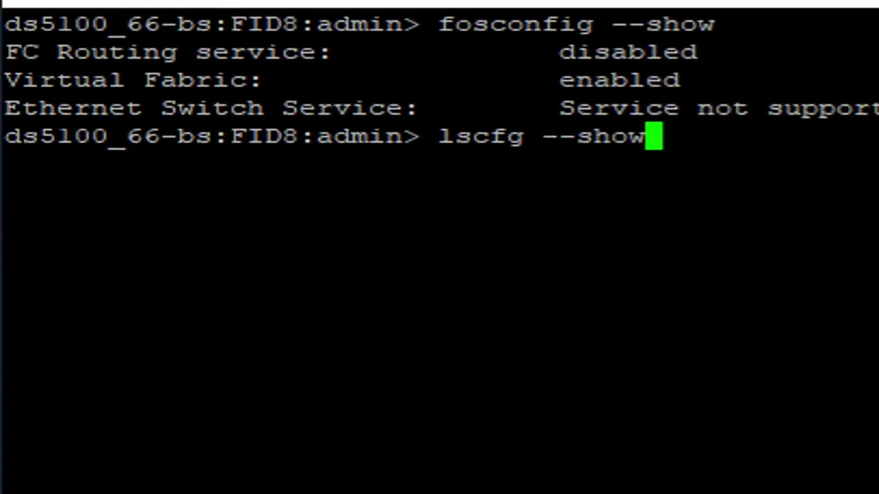
pyautogui.press('Return')
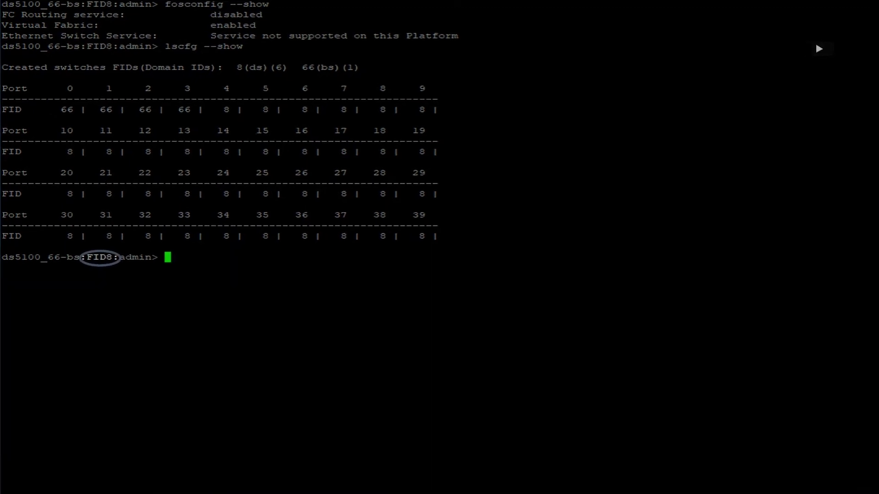
pyautogui.write('po')
pyautogui.write('r')
pyautogui.write('terrsh')
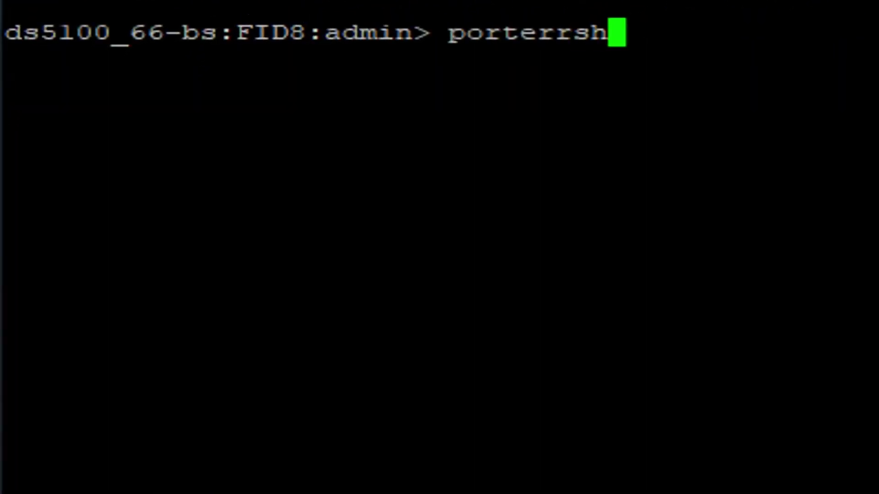
pyautogui.write('ow')
# Run porterrshow to list error counters for all FID 8 ports.
pyautogui.press('Return')
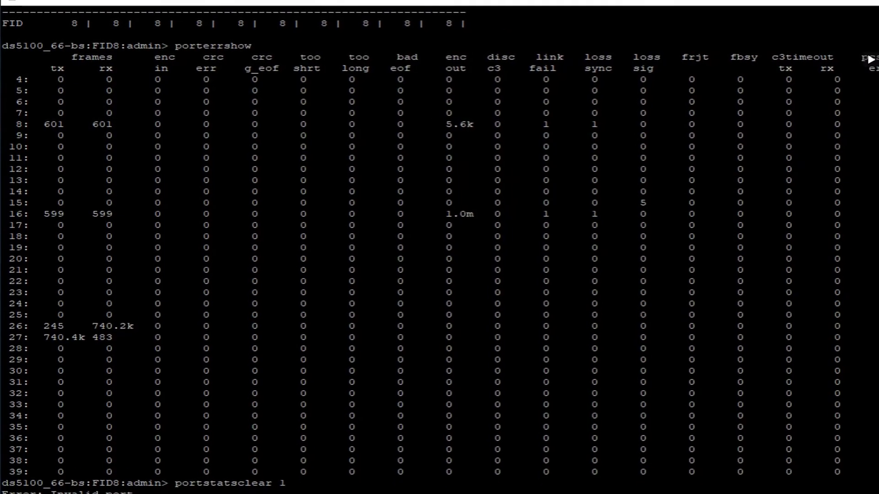
# Clear port 15's error counters with portstatsclear 15 after two failed attempts.
pyautogui.press('Return')
pyautogui.write('portstasclear 15')
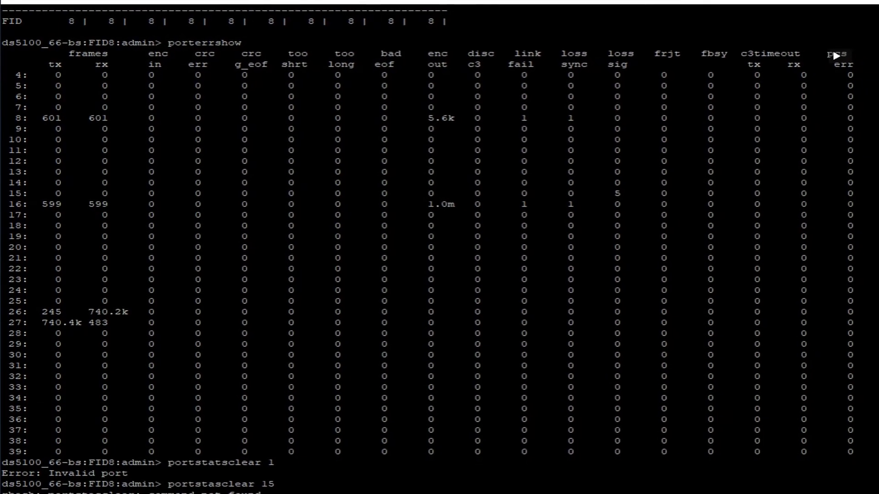
pyautogui.press('Return')
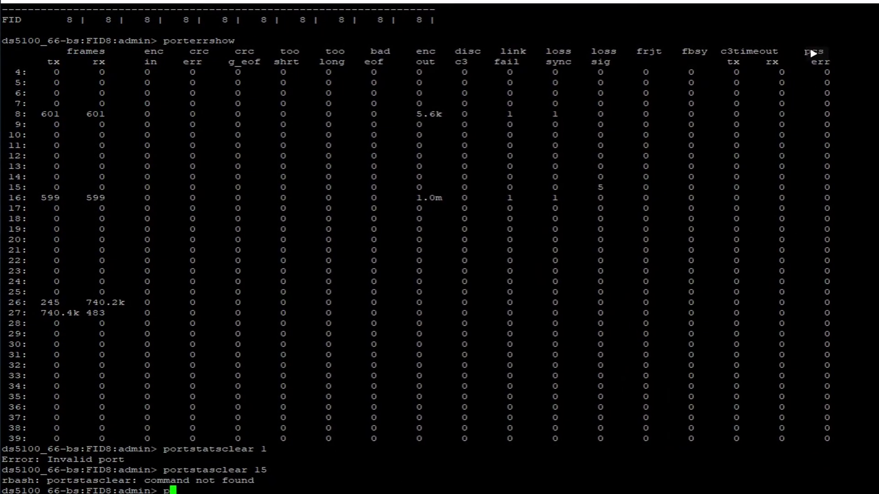
pyautogui.write('portsta')
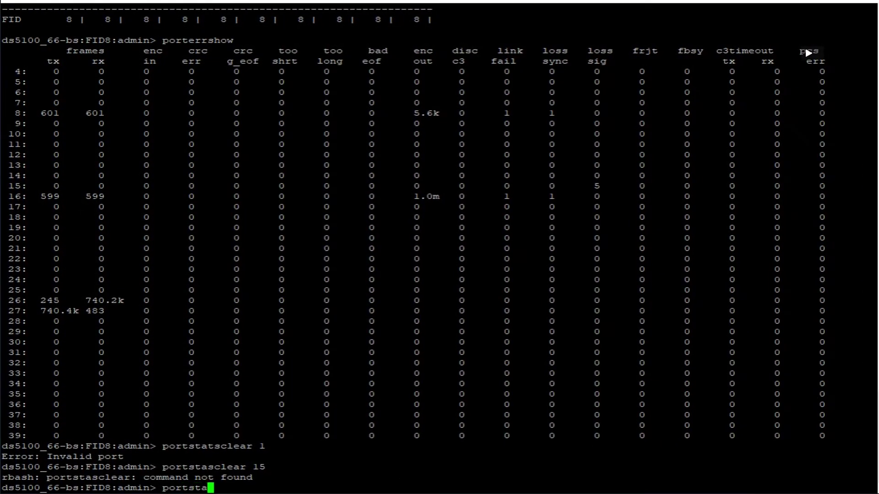
pyautogui.write('tsclear ')
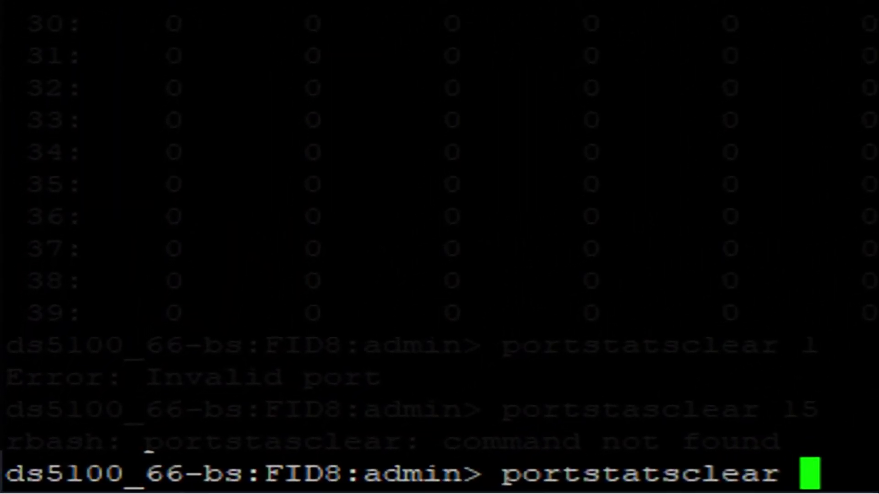
pyautogui.write('15')
pyautogui.press('Return')
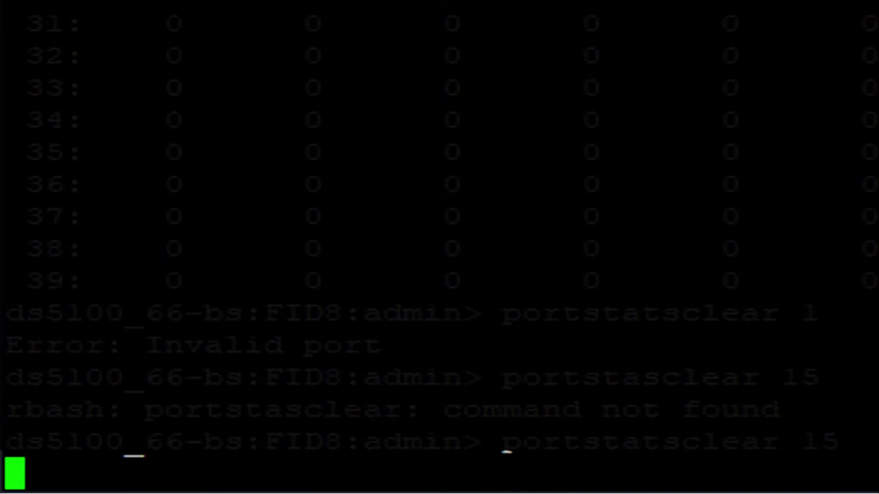
pyautogui.write('p')
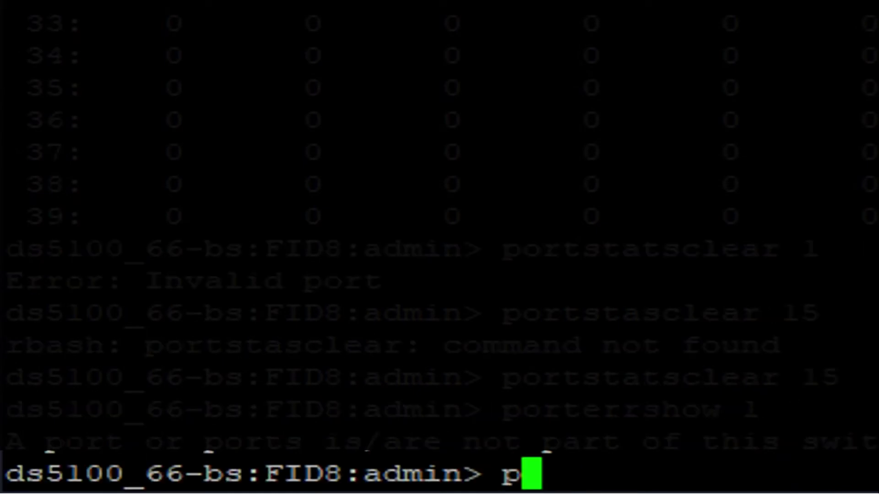
pyautogui.write('orterrs')
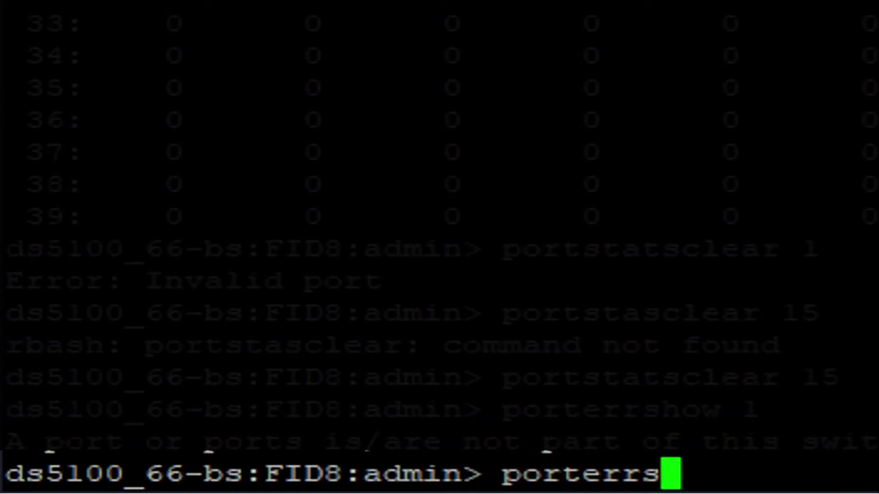
pyautogui.write('how')
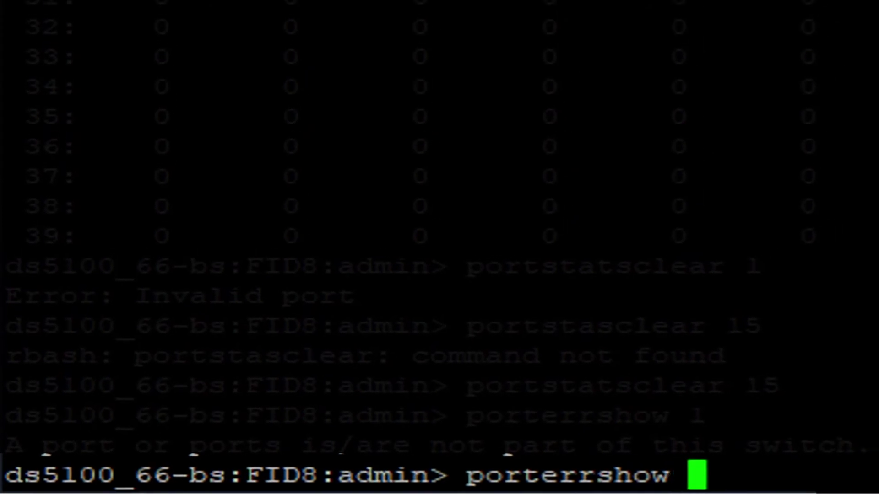
pyautogui.write(' 15')
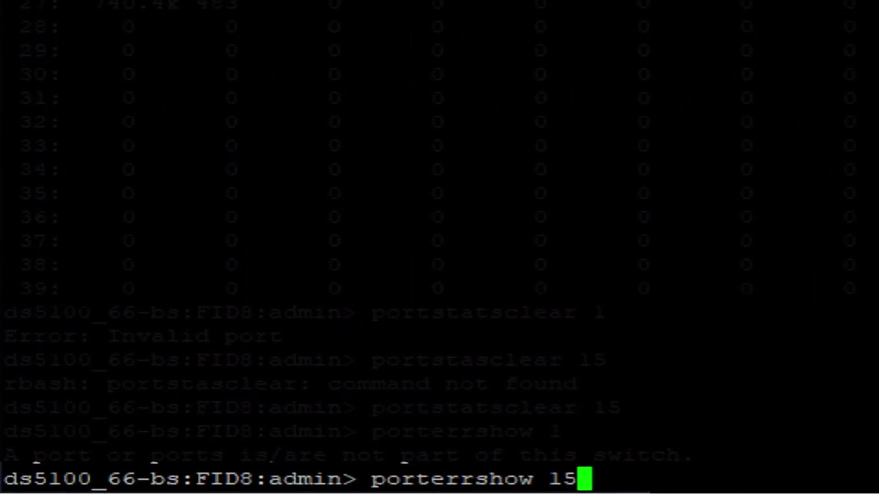
# Verify port 15 reads zero with porterrshow 15, then show the full error table.
pyautogui.press('Return')
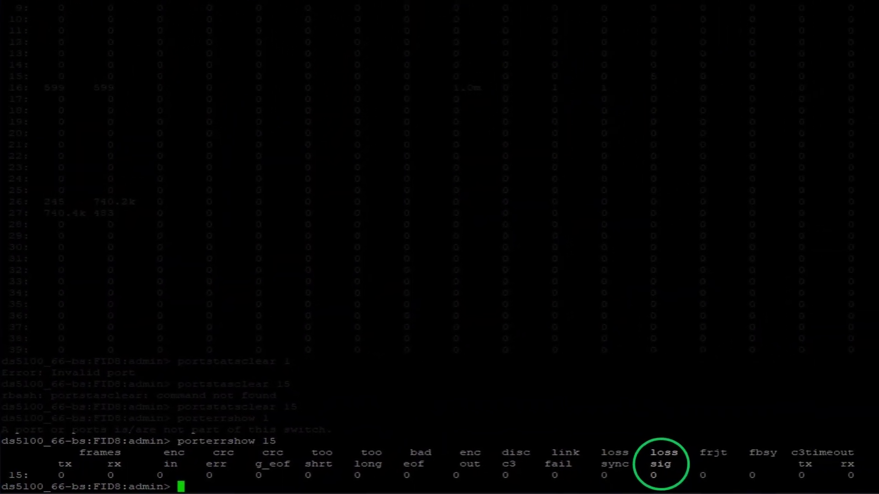
pyautogui.write('porterrshow')
pyautogui.press('Return')
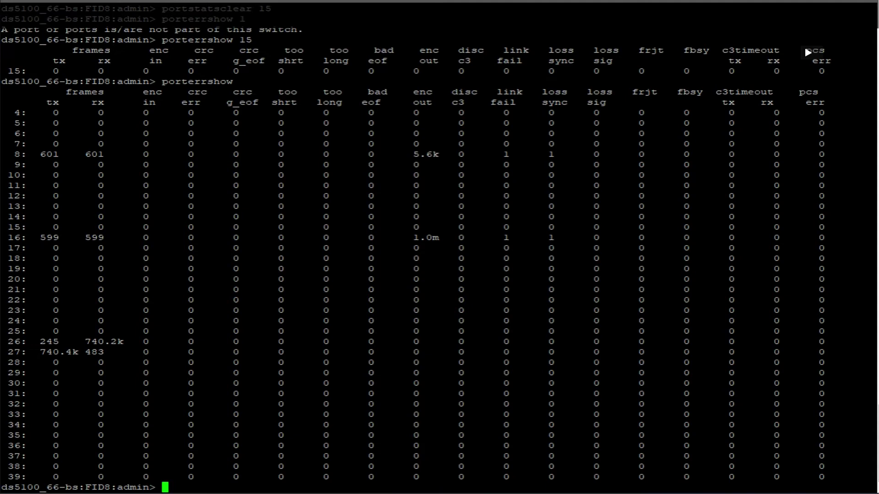
pyautogui.write('s')
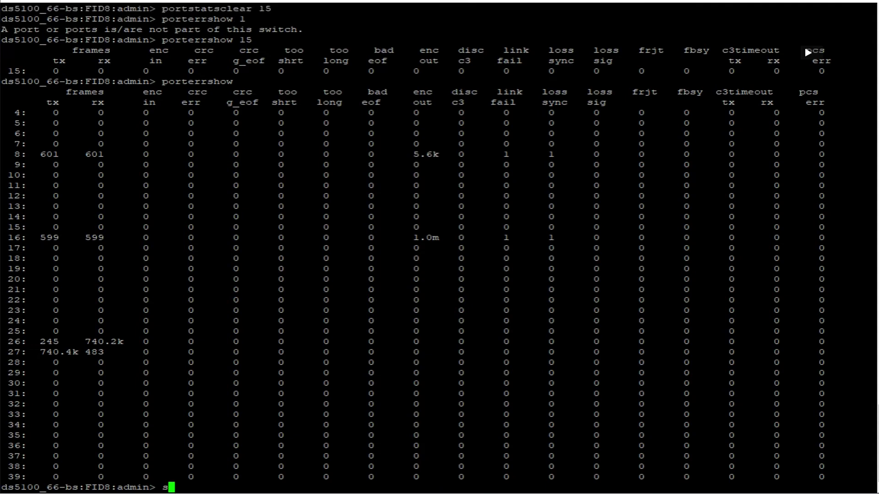
pyautogui.write('tatscle')
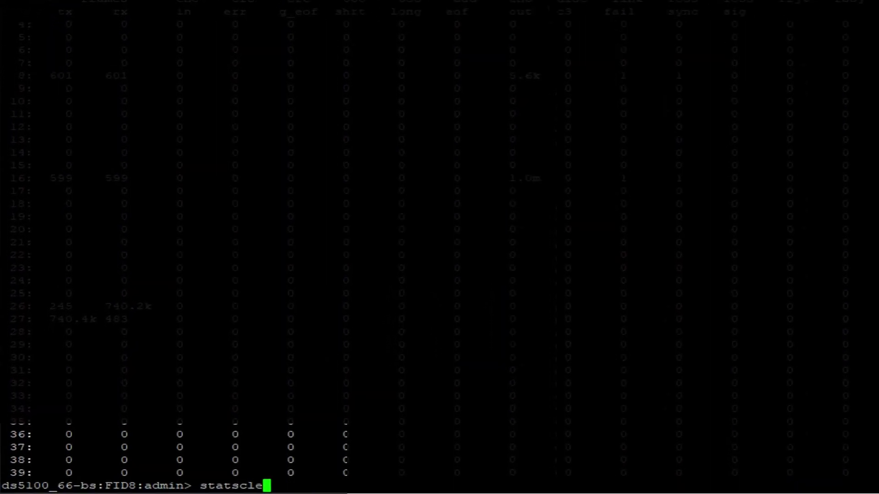
pyautogui.write('ar')
# Run statsclear and slotstatsclear, then porterrshow to confirm zeroed counters.
pyautogui.press('Return')
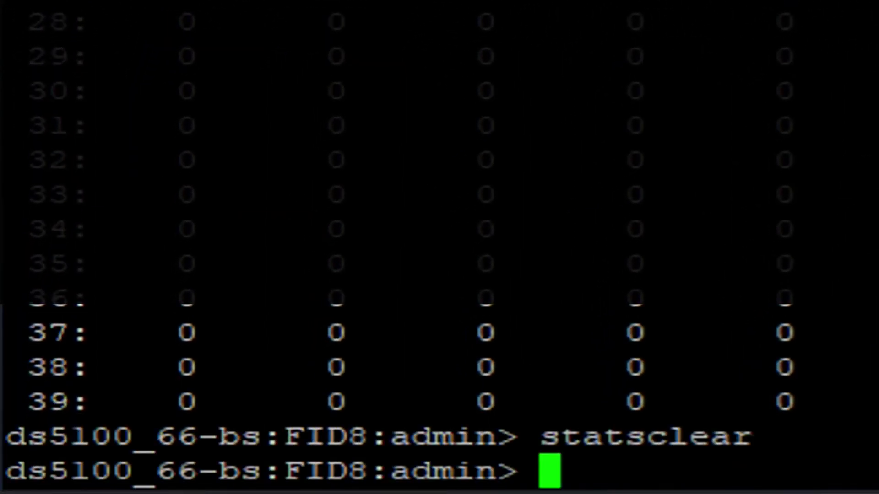
pyautogui.write('slotsta')
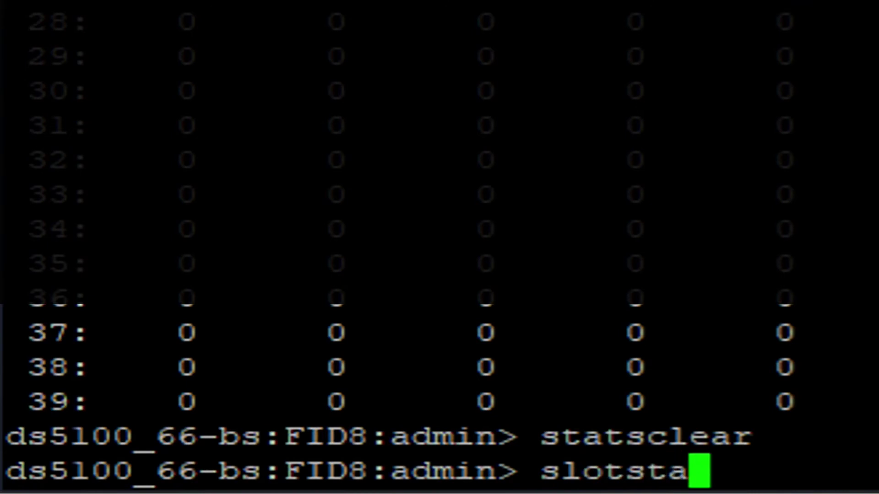
pyautogui.write('tsclear')
pyautogui.press('Return')
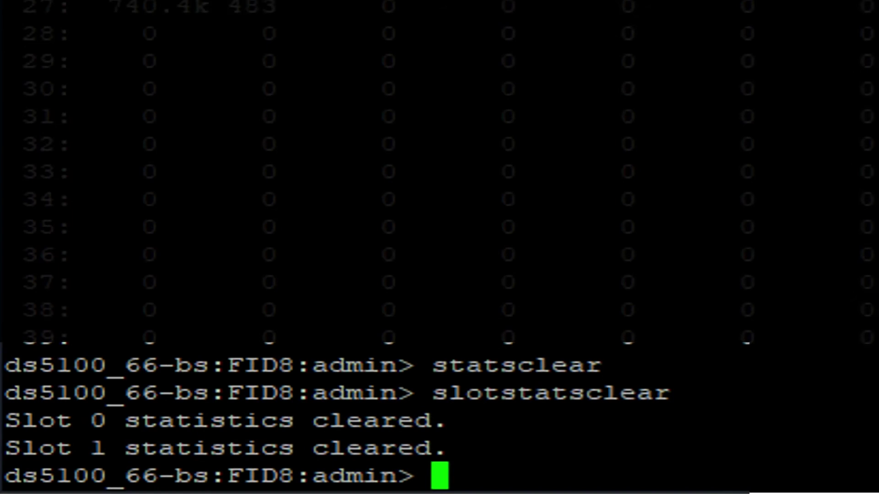
pyautogui.write('porte')
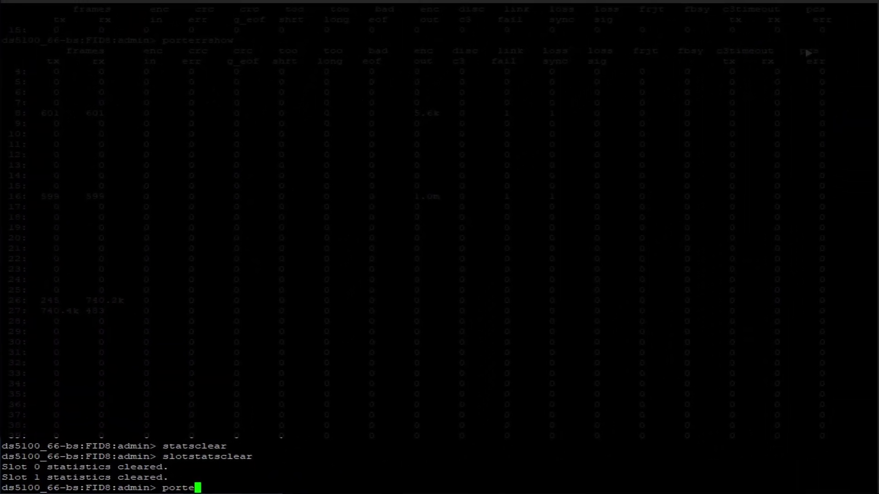
pyautogui.write('rrshow')
pyautogui.press('Return')
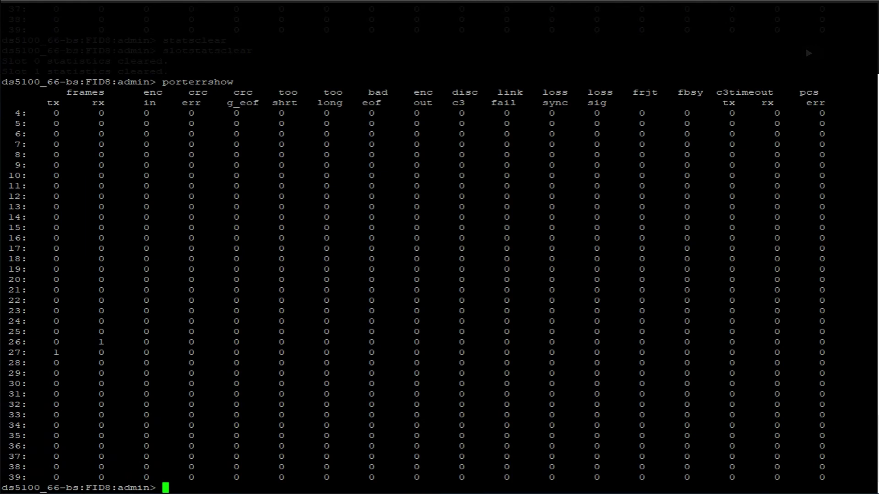
# Setcontext 66 and run porterrshow, revealing 726 encoding-out errors on port 3.
pyautogui.hotkey('ctrl', 'l')
pyautogui.write('setc')
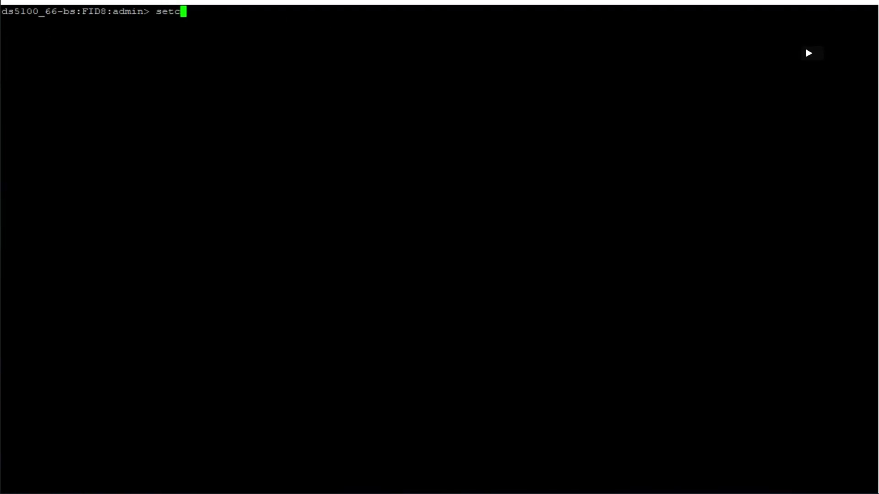
pyautogui.write('onte')
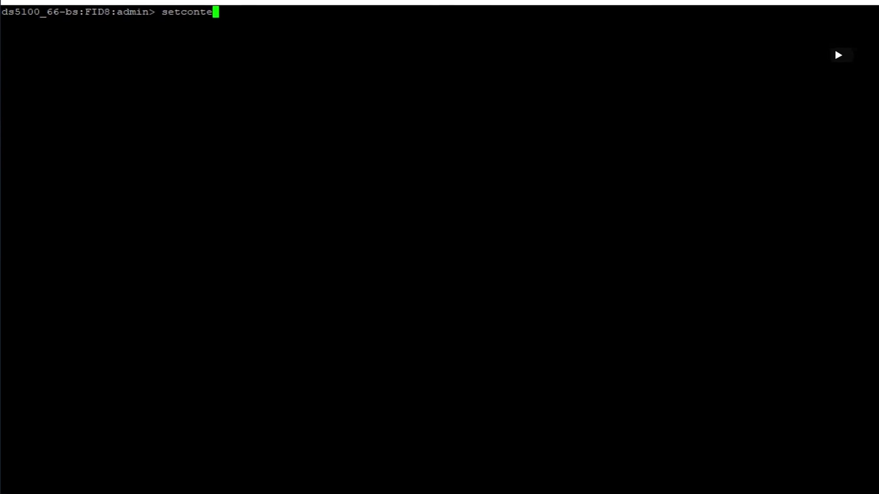
pyautogui.write('xt')
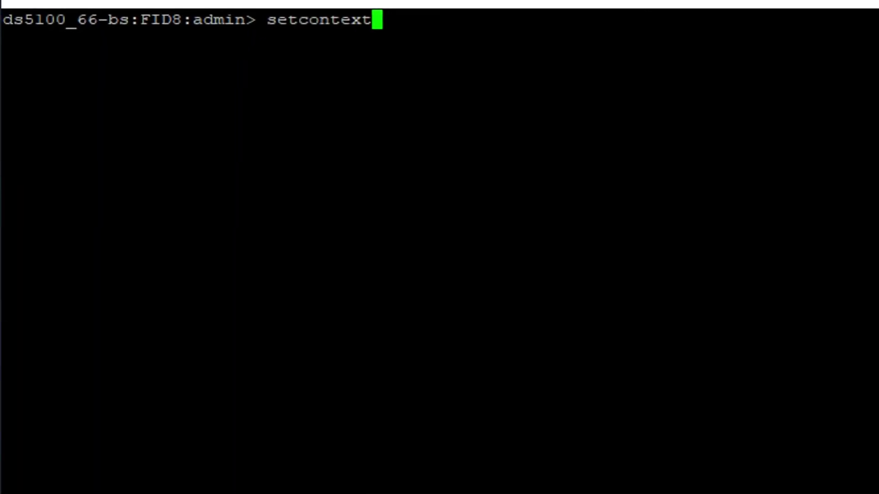
pyautogui.write(' 6')
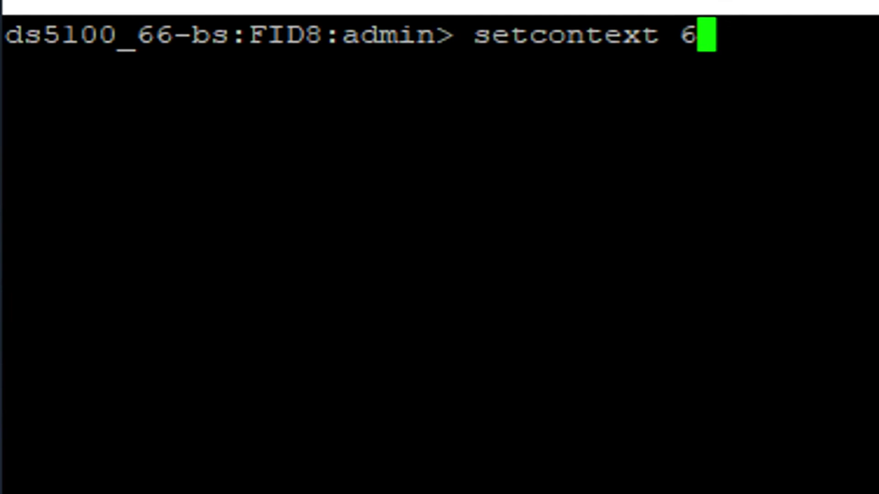
pyautogui.write('6')
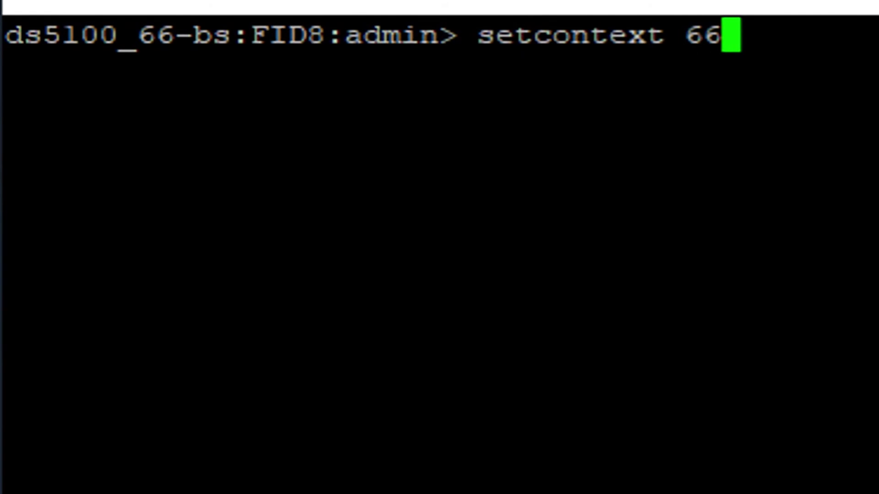
pyautogui.press('Return')
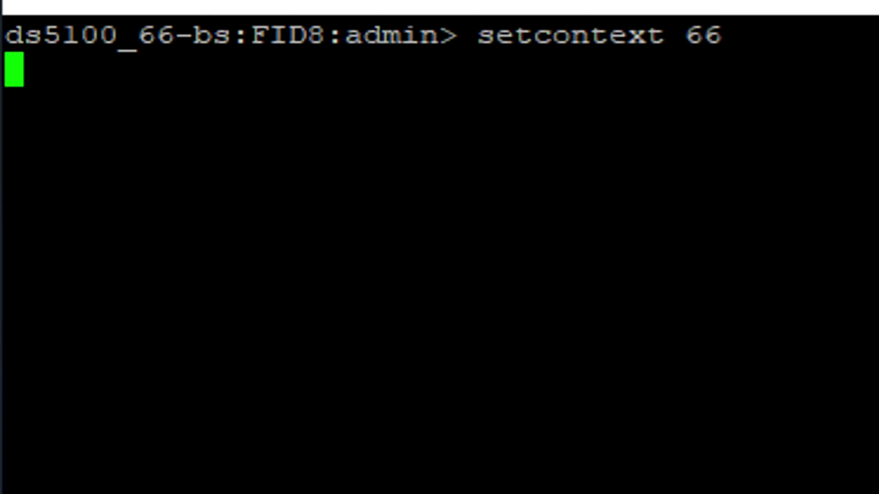
pyautogui.write('po')
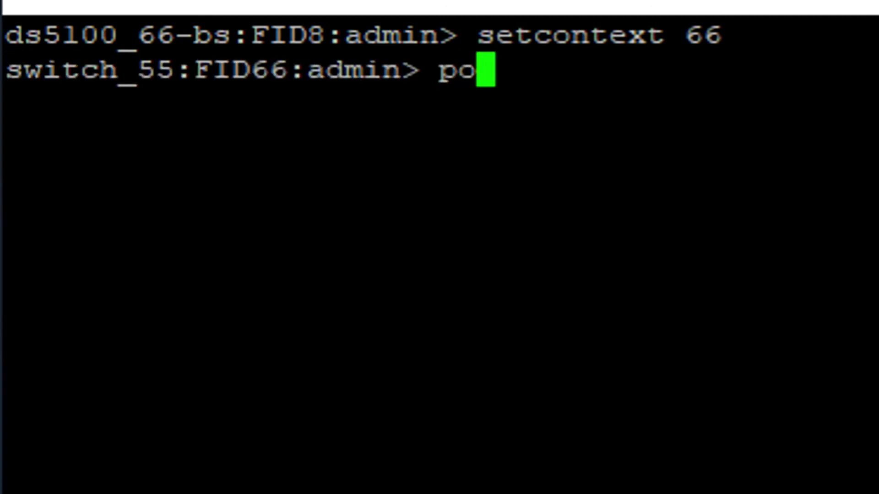
pyautogui.write('rter')
pyautogui.write('rs')
pyautogui.write('how')
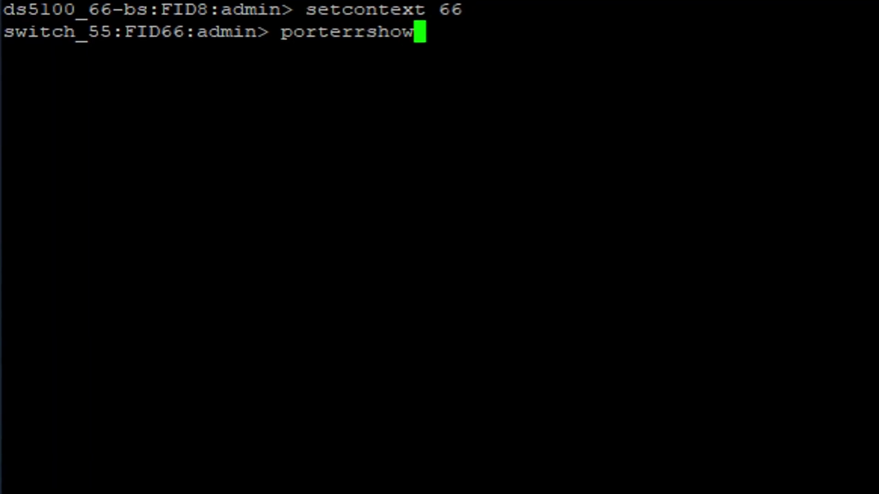
pyautogui.press('Return')
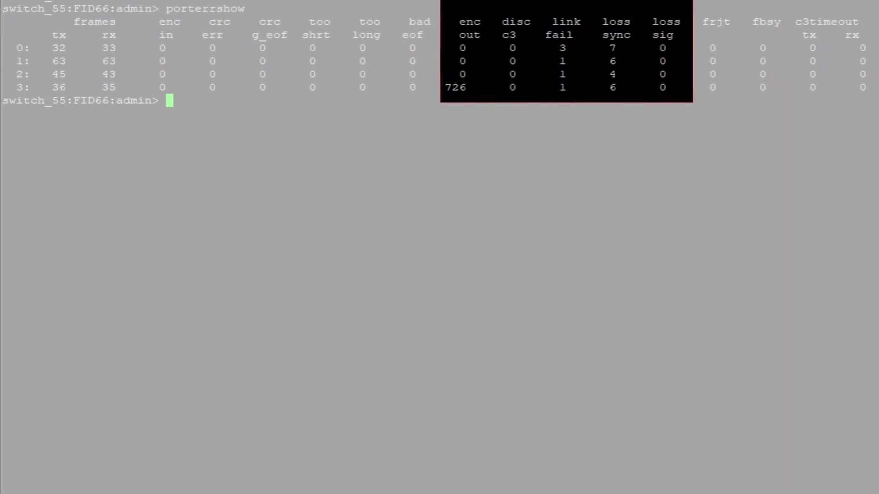
pyautogui.write('setcontext 8')
# Setcontext 8 and run fosexec --fid 8 -cmd "statsclear".
pyautogui.press('Return')
pyautogui.write('f')
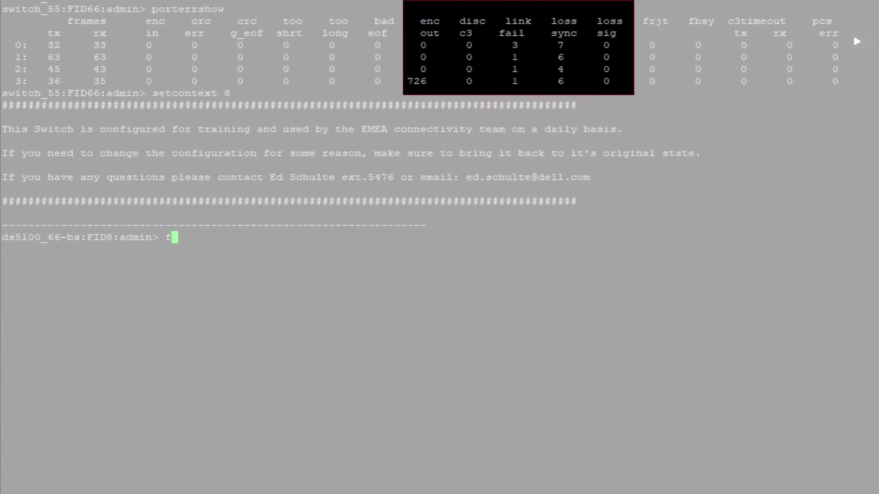
pyautogui.write('o')
pyautogui.write('s')
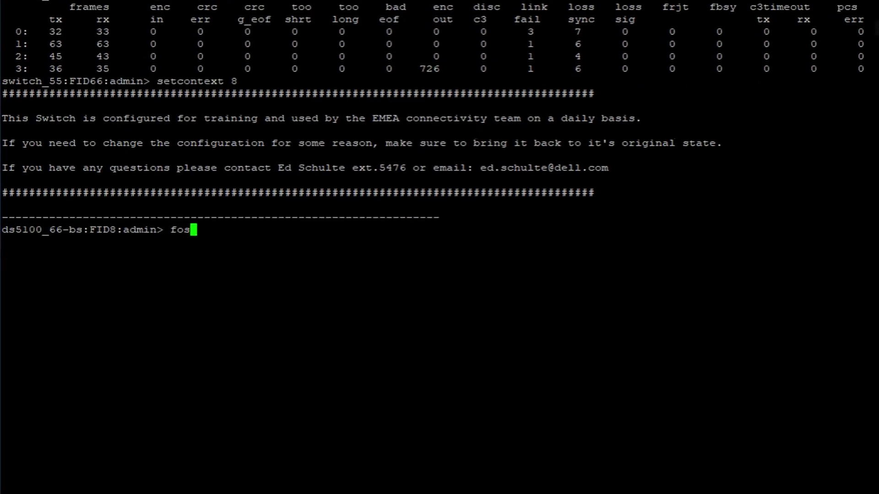
pyautogui.write('e')
pyautogui.write('x')
pyautogui.write('e')
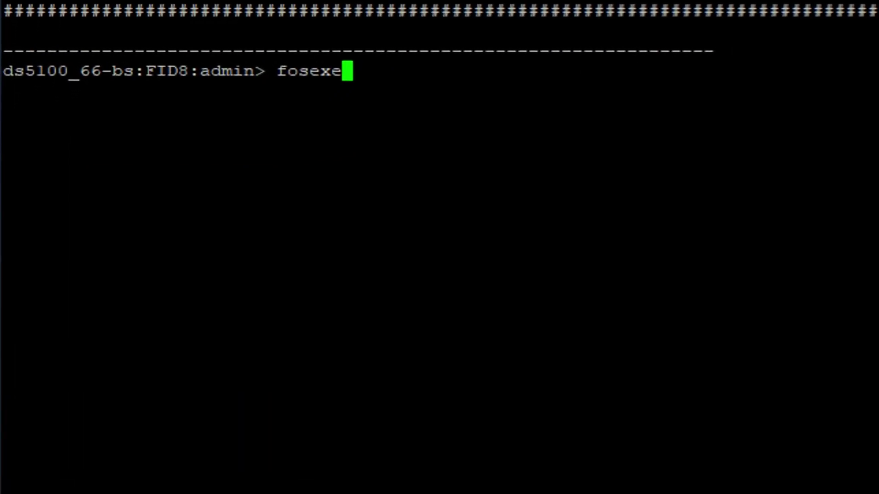
pyautogui.write('c --f')
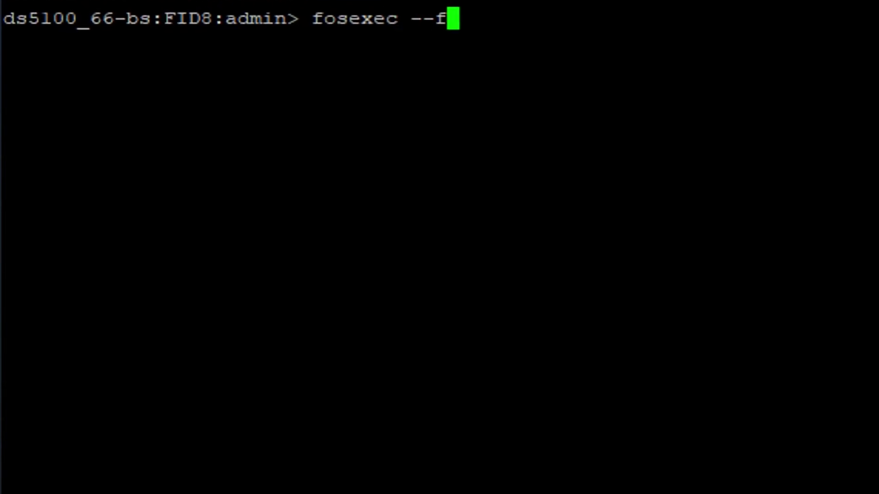
pyautogui.write('id 8 -')
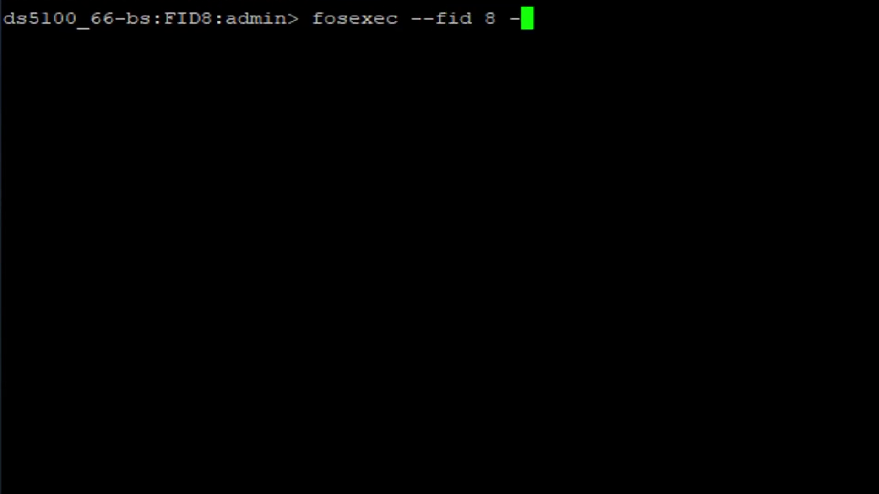
pyautogui.write('cmd ""')
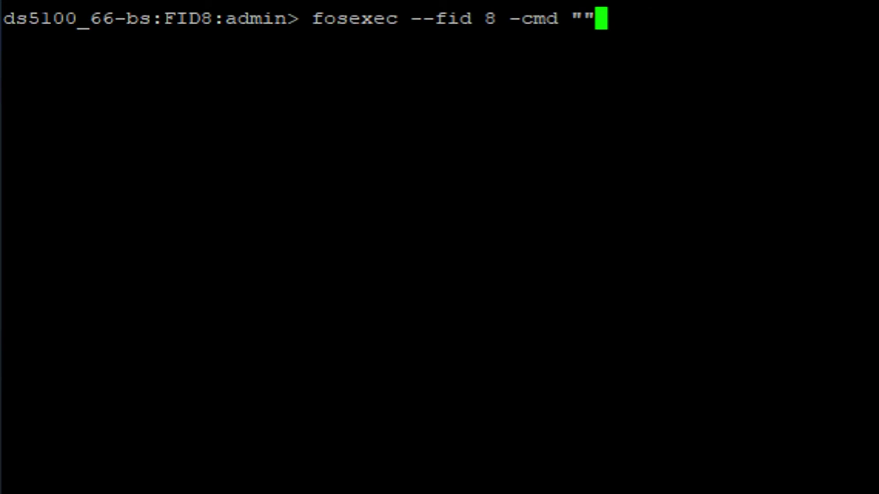
pyautogui.press('Left')
pyautogui.write('stats')
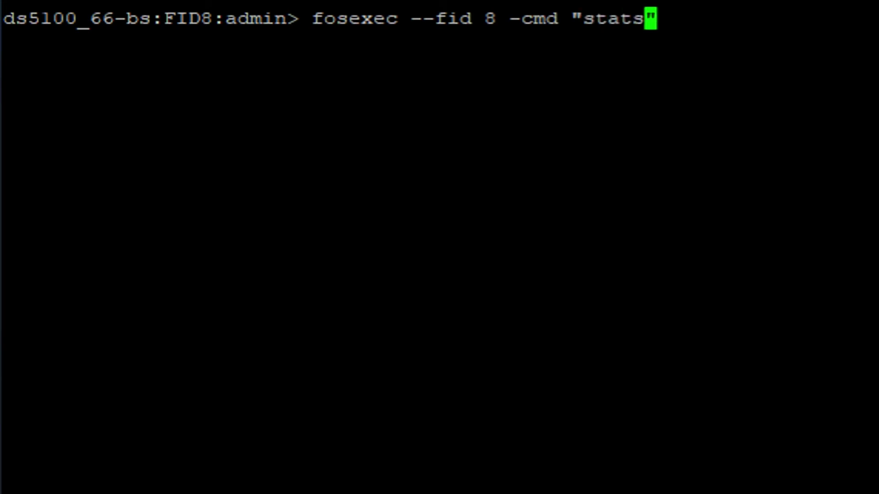
pyautogui.write('clear')
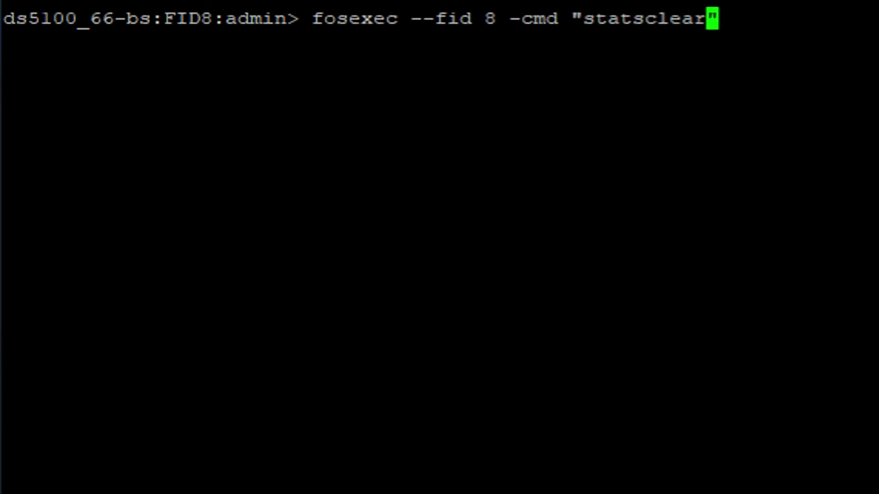
pyautogui.press('Right')
pyautogui.press('Return')
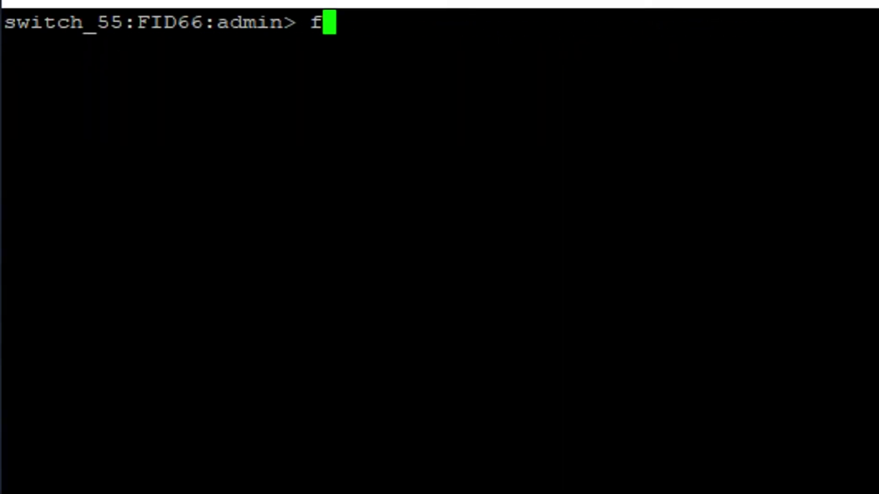
pyautogui.write('osexec -')
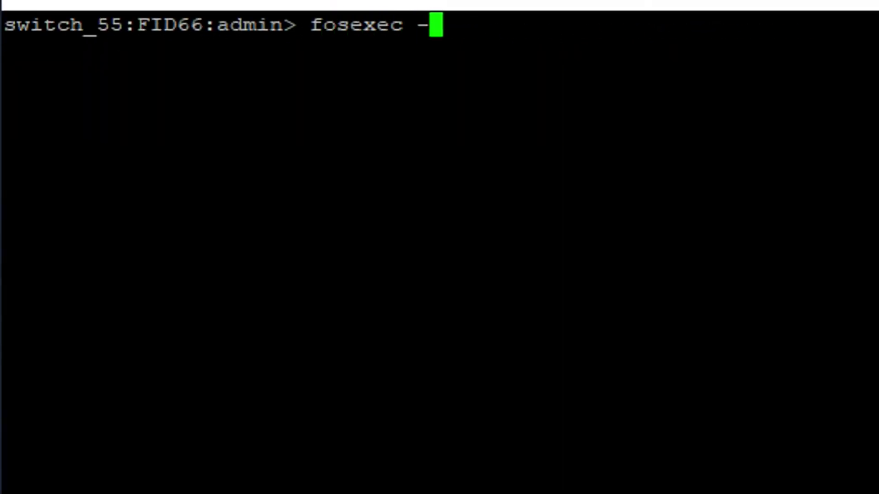
pyautogui.write('-fid all ')
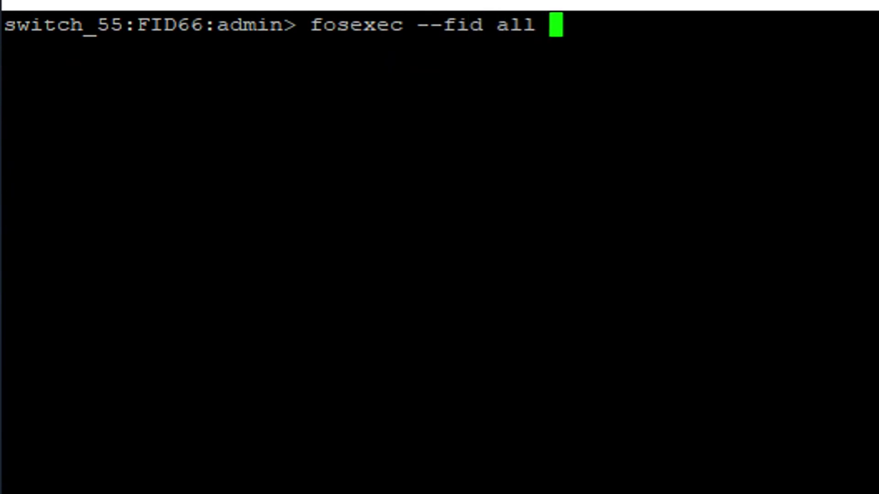
pyautogui.write('-cmd ')
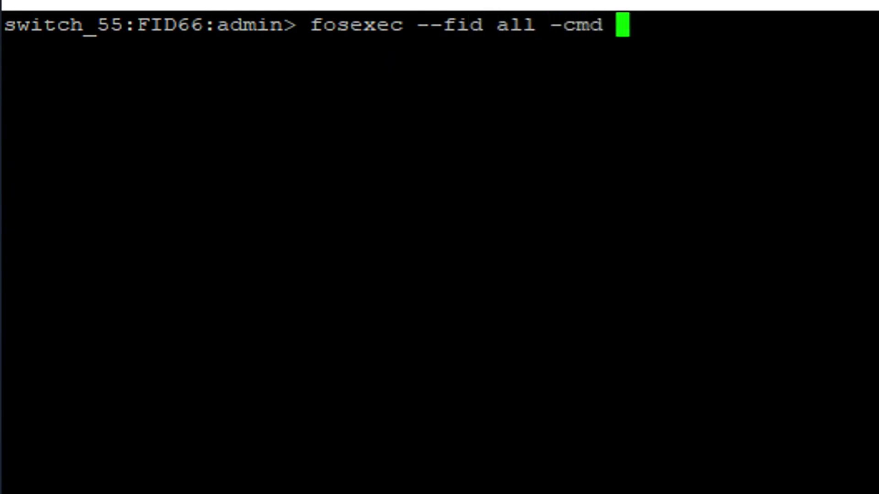
pyautogui.write('""')
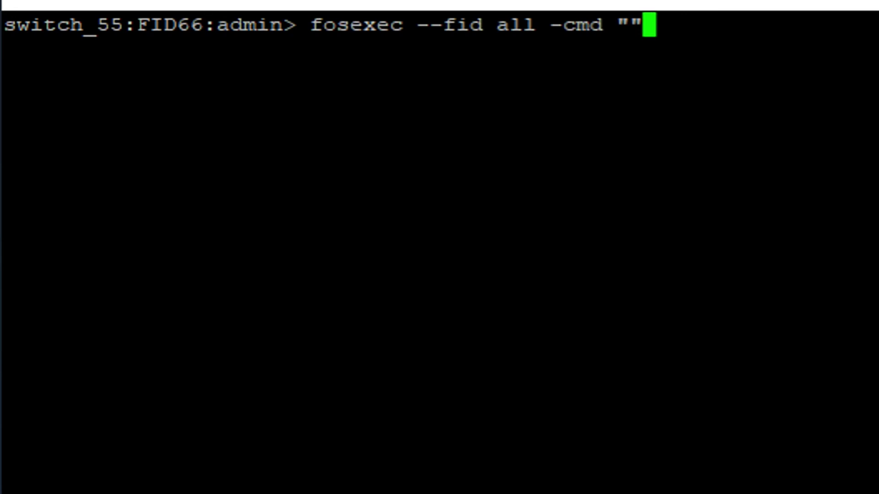
# Run fosexec --fid all -cmd "statsclear" to clear port stats on FIDs 8 and 66.
pyautogui.press('Left')
pyautogui.write('sta')
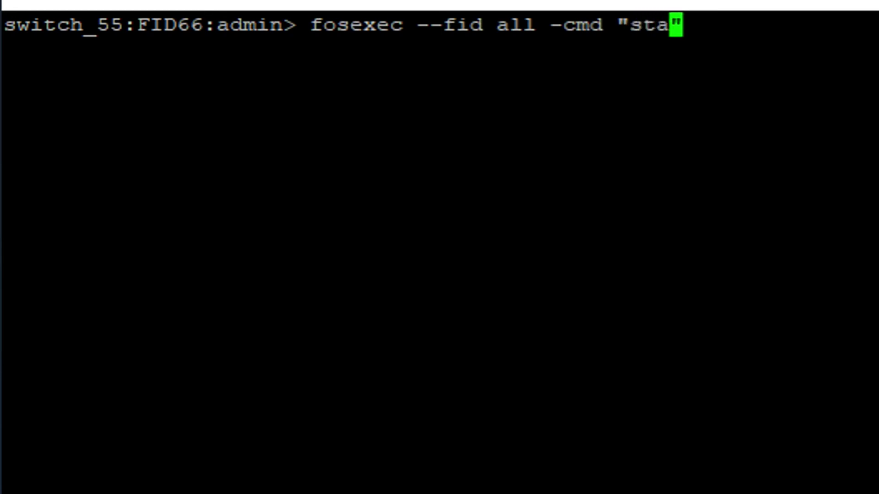
pyautogui.write('tsclear')
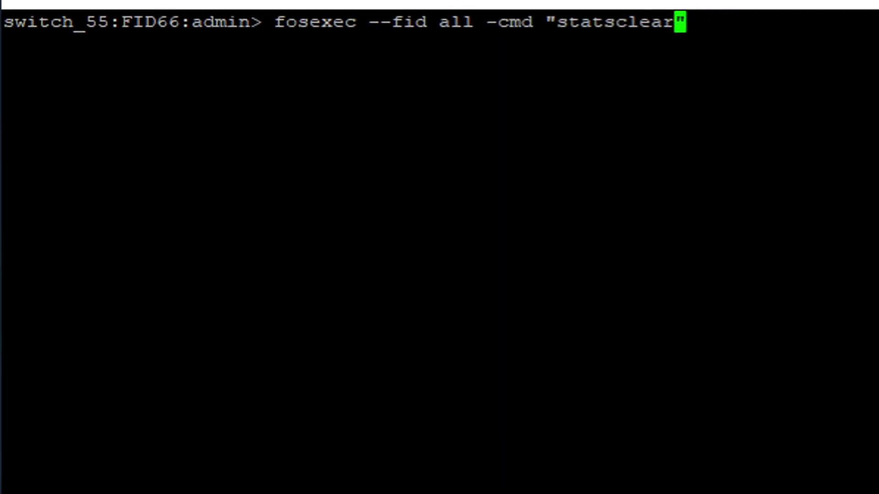
pyautogui.press('End')
pyautogui.press('Return')
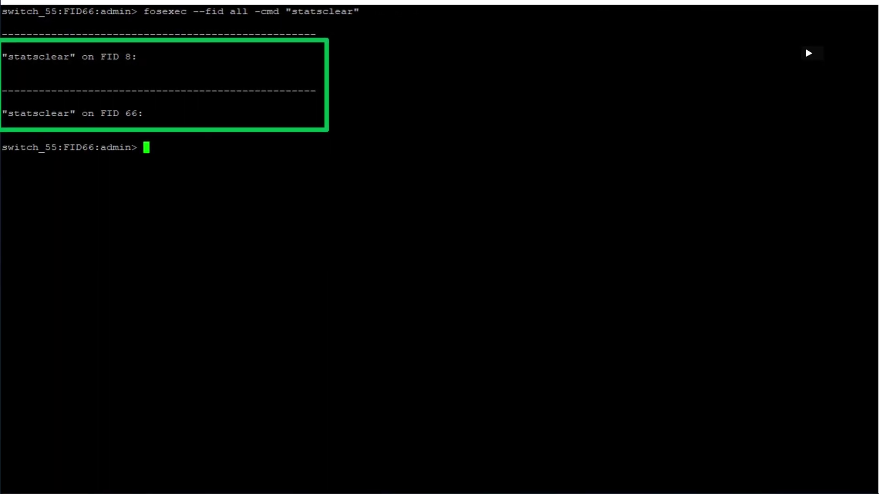
pyautogui.write('po')
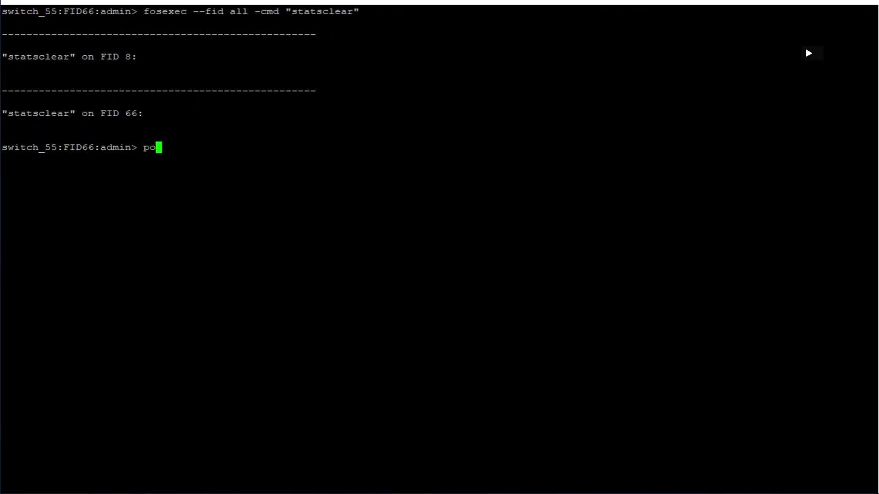
pyautogui.write('rterrshow')
# Check porterrshow, then run fosexec --fid all -cmd "slotstatsclear" for both FIDs.
pyautogui.press('Return')
pyautogui.write('fosexec --fid all -cmd "slotstatsclear')
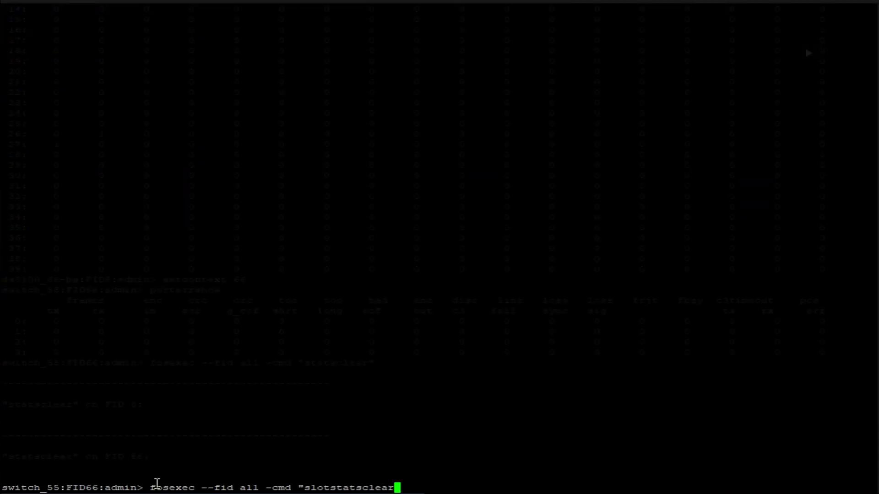
pyautogui.write('"')
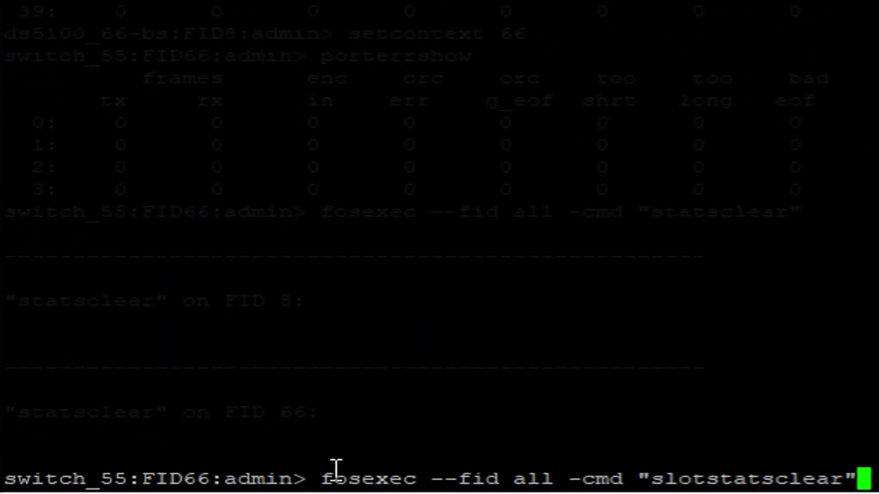
pyautogui.press('Return')
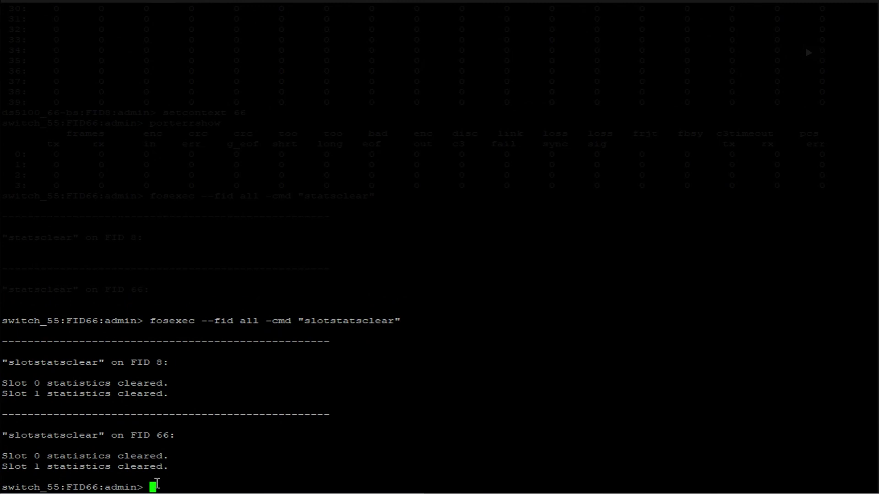
pyautogui.write('port')
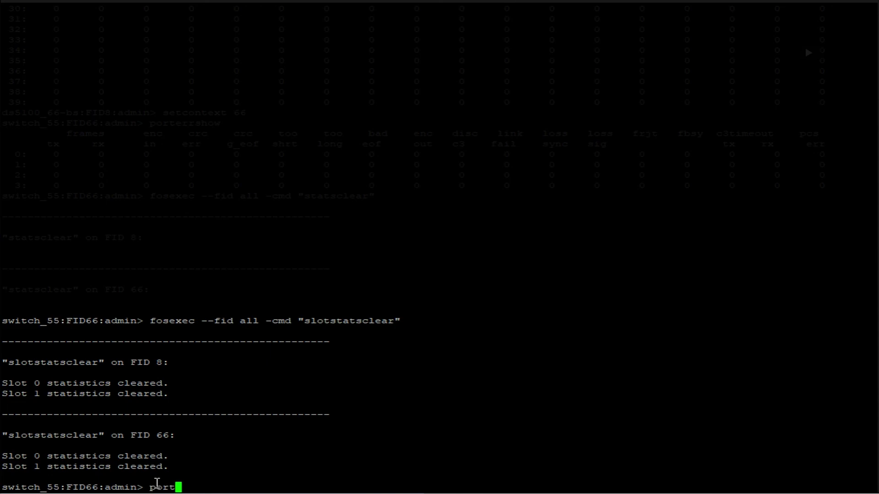